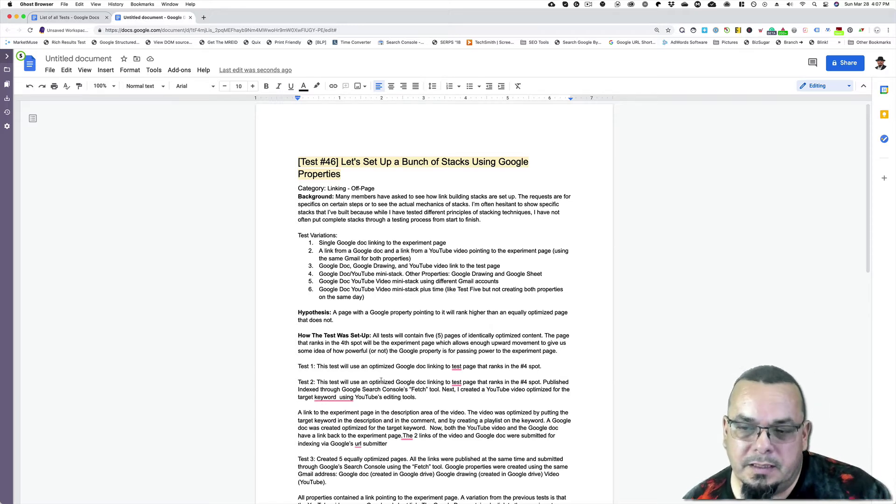
Step: Accept the spacing corrections in the Test 2 set-up: one space in "keyword using" and a space before "The 2 links"
click(331, 402)
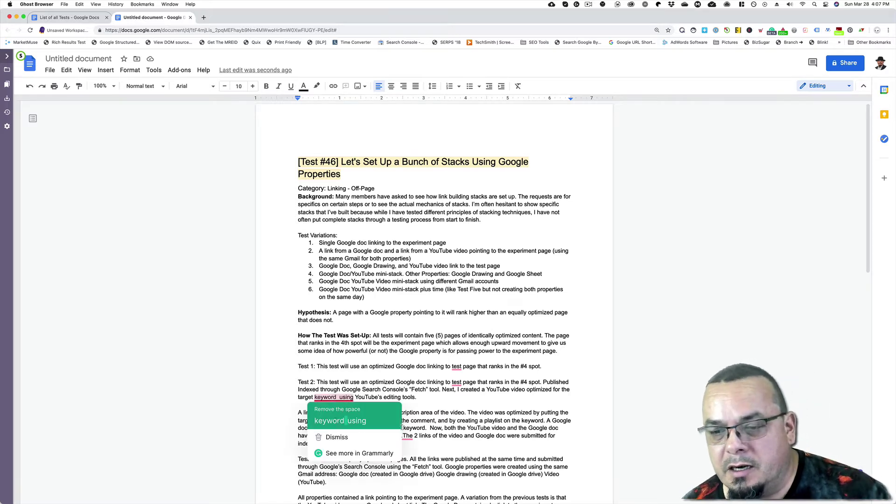
click(336, 421)
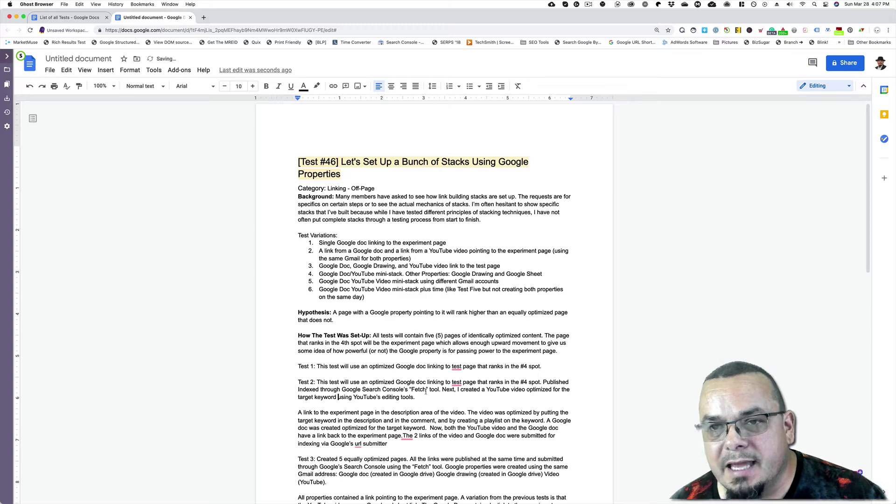
click(407, 435)
click(409, 386)
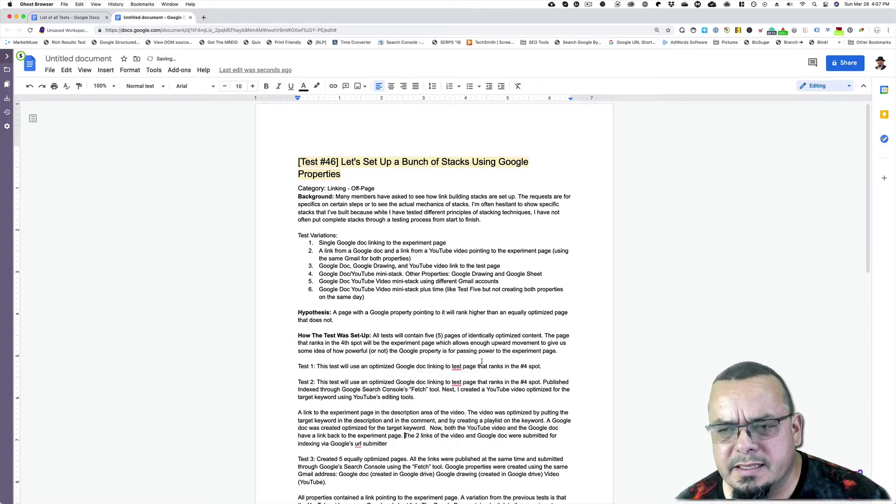
Step: Read the test variations, hypothesis and Test 1 and 2 set-up, highlighting the sentence about submitting the 2 links for indexing
scroll(483, 361, down, 1)
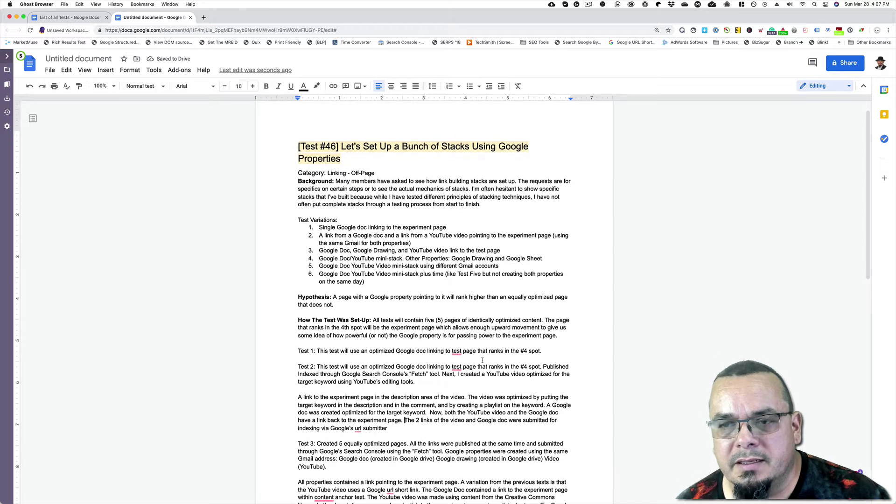
scroll(483, 361, down, 1)
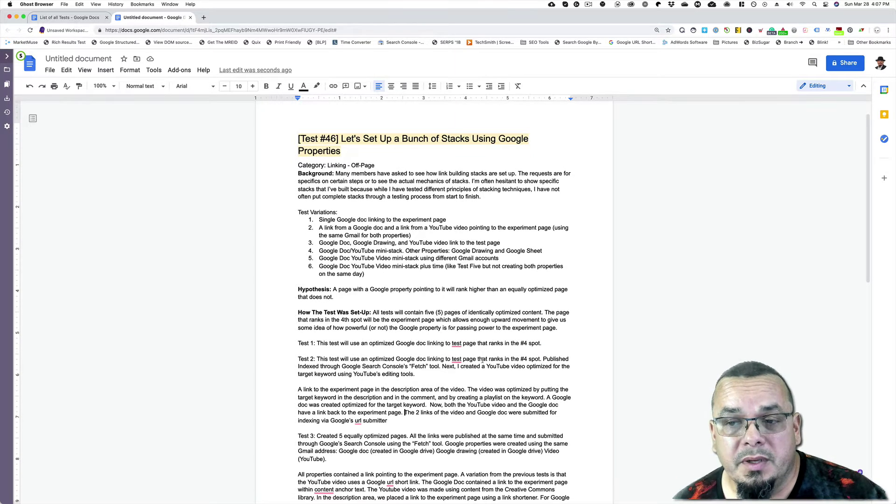
scroll(483, 361, down, 1)
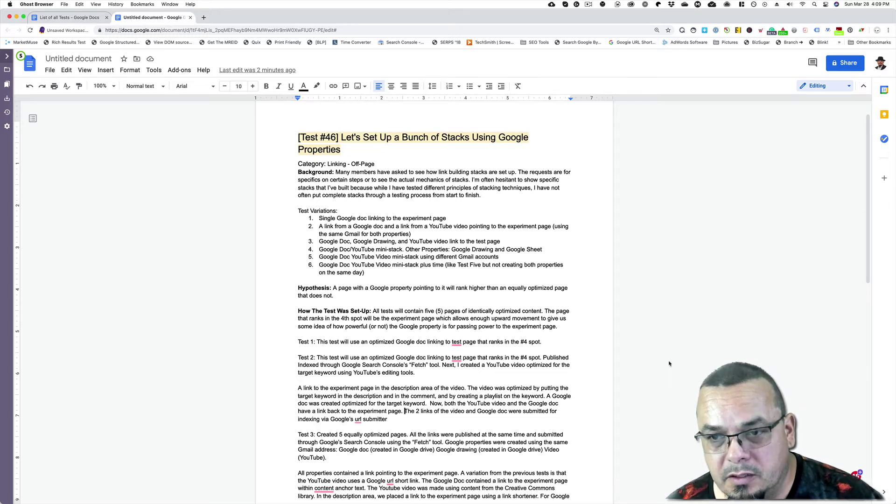
scroll(509, 355, down, 4)
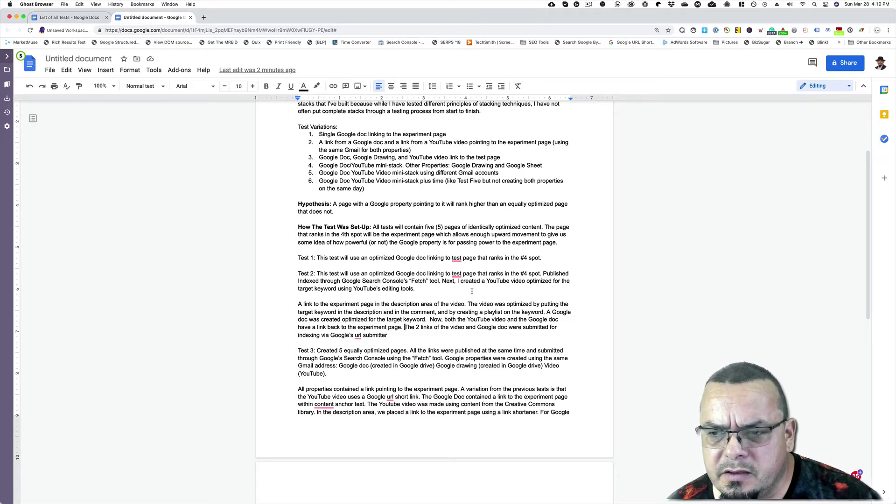
scroll(397, 291, down, 3)
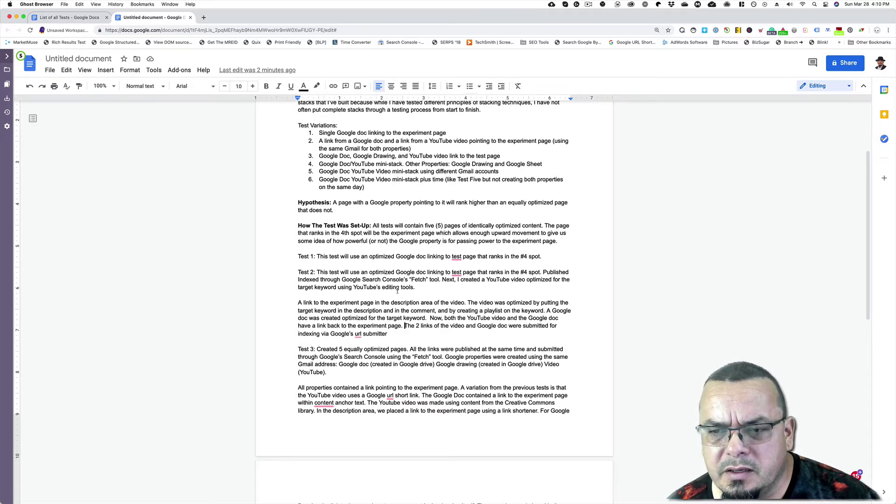
scroll(397, 290, down, 1)
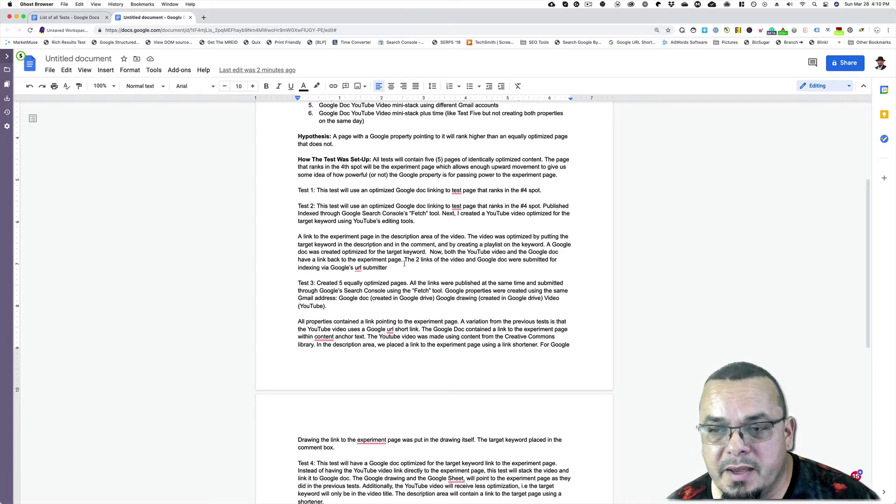
drag(404, 263, 485, 266)
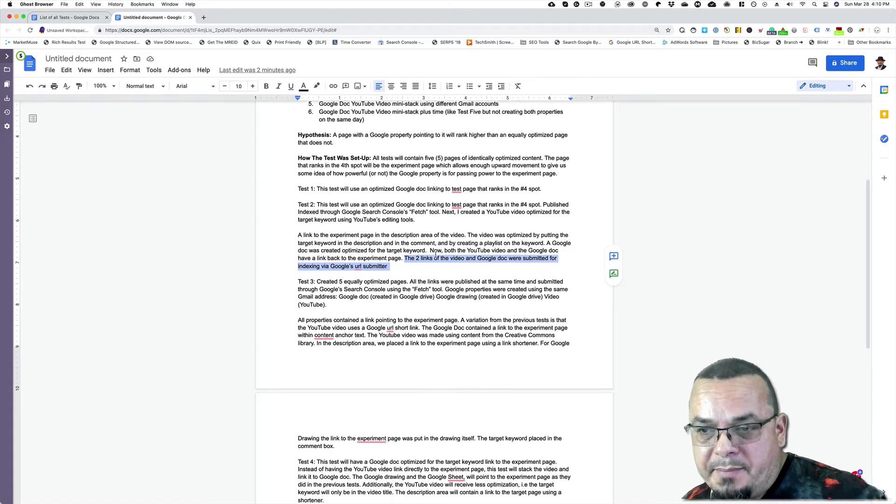
Step: Accept the suggested comma after "experiment" in the sentence about the Drawing link at the start of page 2
scroll(436, 253, down, 2)
scroll(436, 254, down, 1)
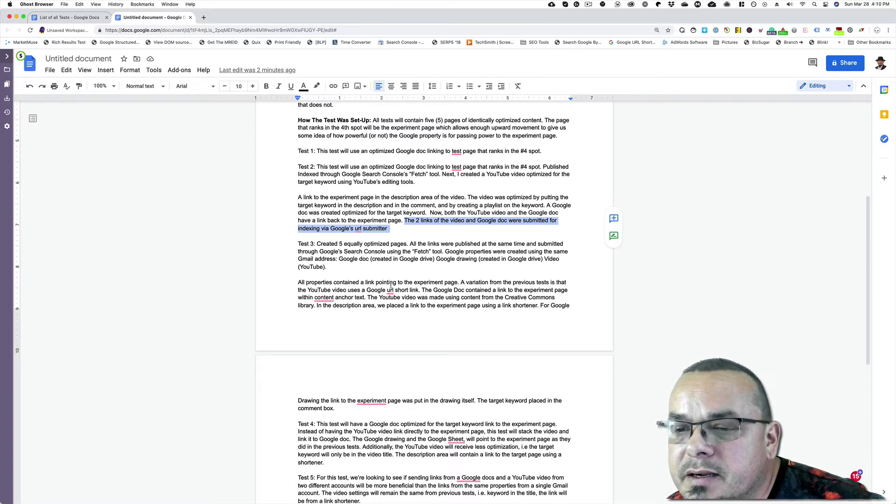
scroll(391, 283, down, 1)
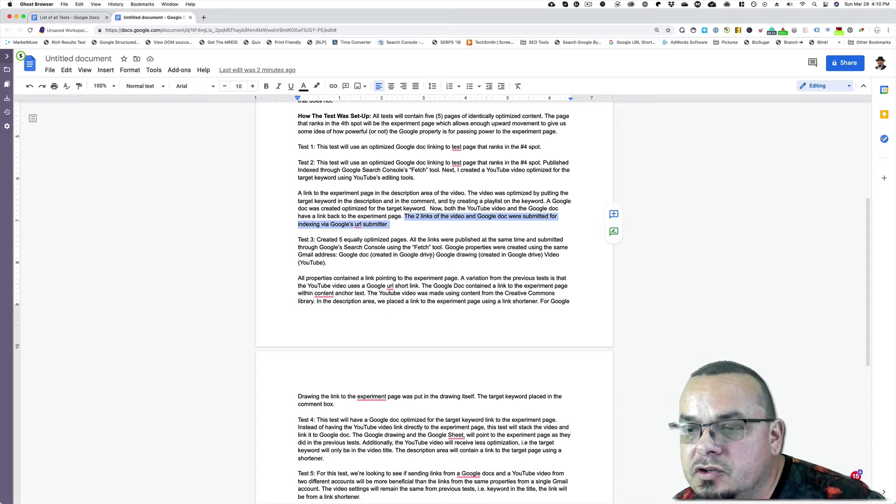
scroll(324, 275, down, 3)
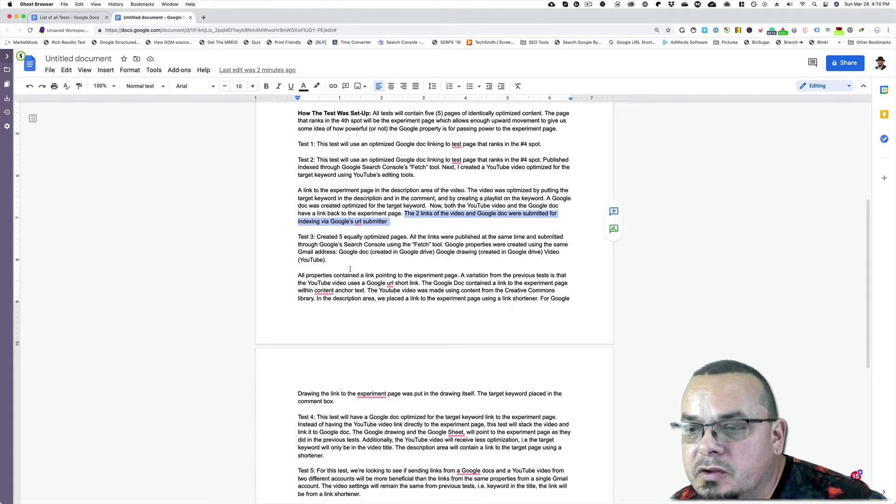
scroll(353, 267, down, 1)
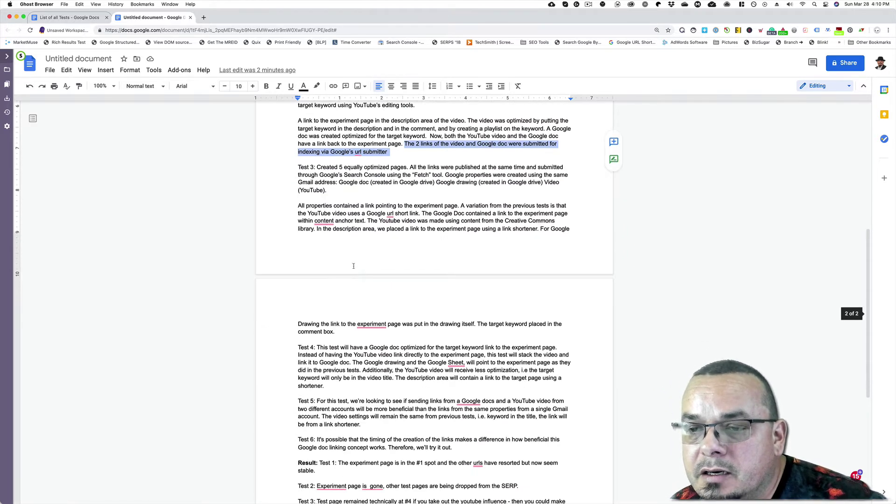
scroll(353, 266, down, 5)
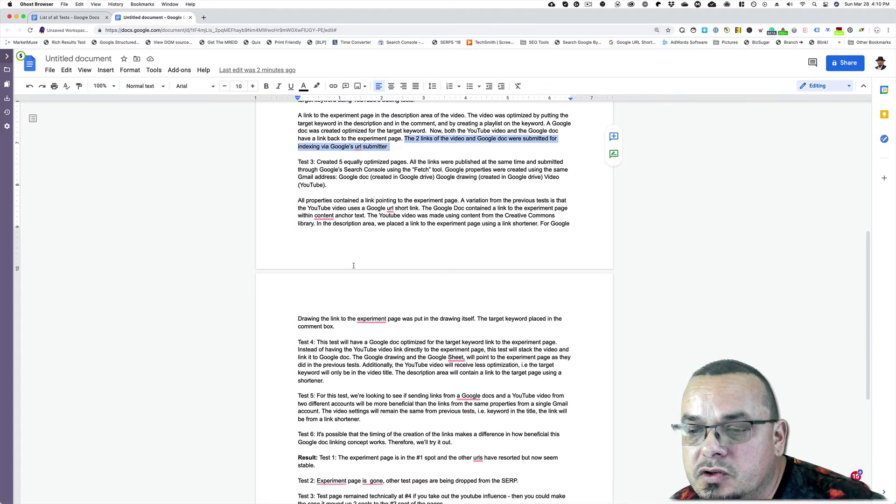
right_click(371, 221)
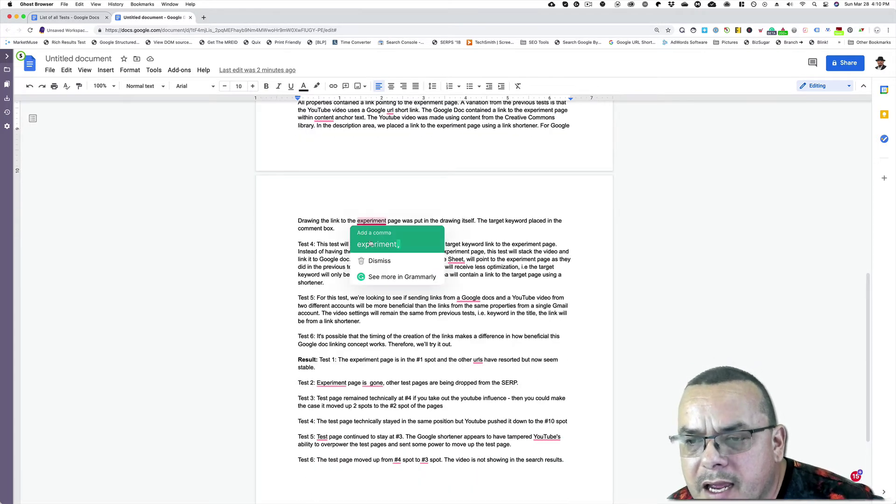
click(372, 243)
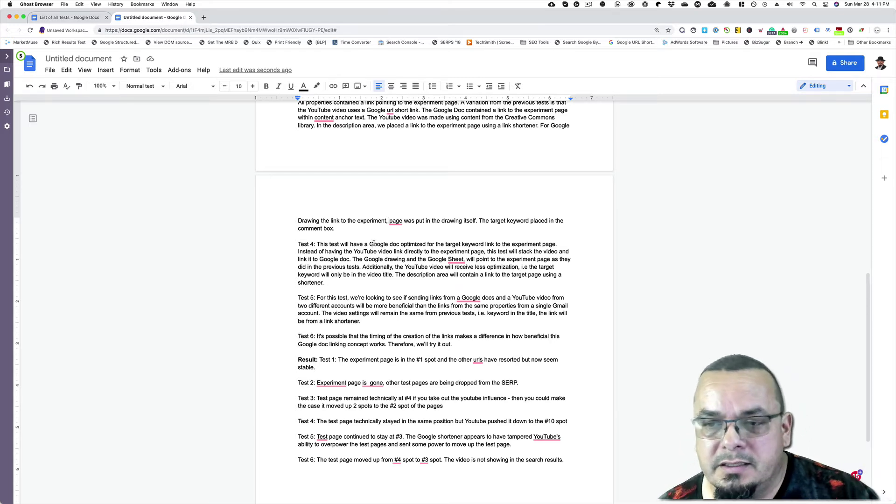
scroll(371, 242, down, 1)
scroll(369, 242, down, 1)
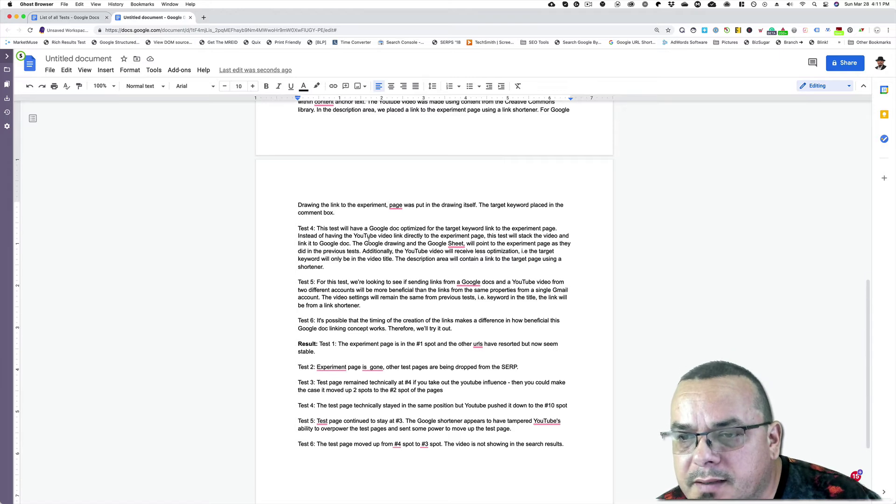
scroll(369, 241, up, 4)
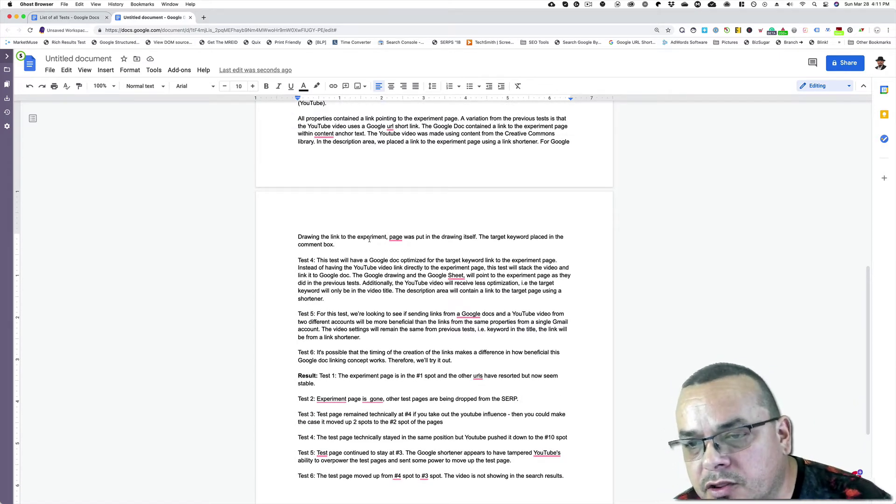
click(388, 236)
click(402, 260)
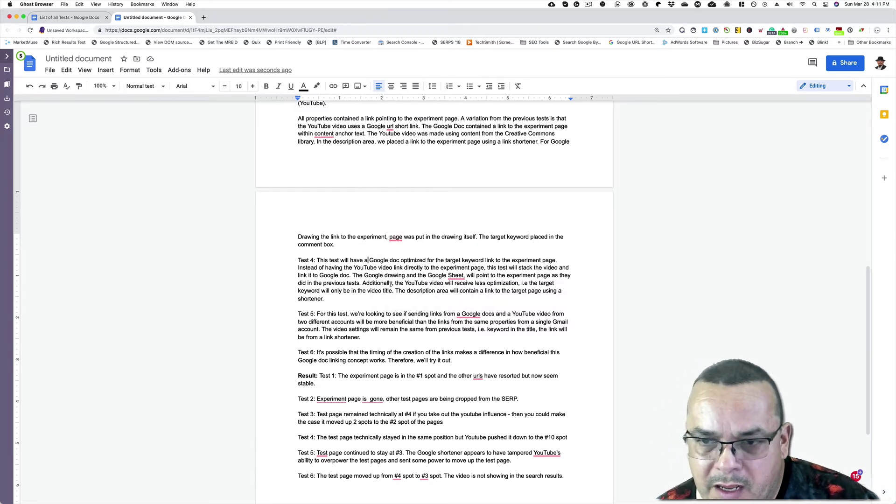
Step: Remove the extra space in "is gone" in the Test 2 result and correct "urls" to "URLs" in the Test 1 result
scroll(391, 285, down, 3)
scroll(392, 285, down, 2)
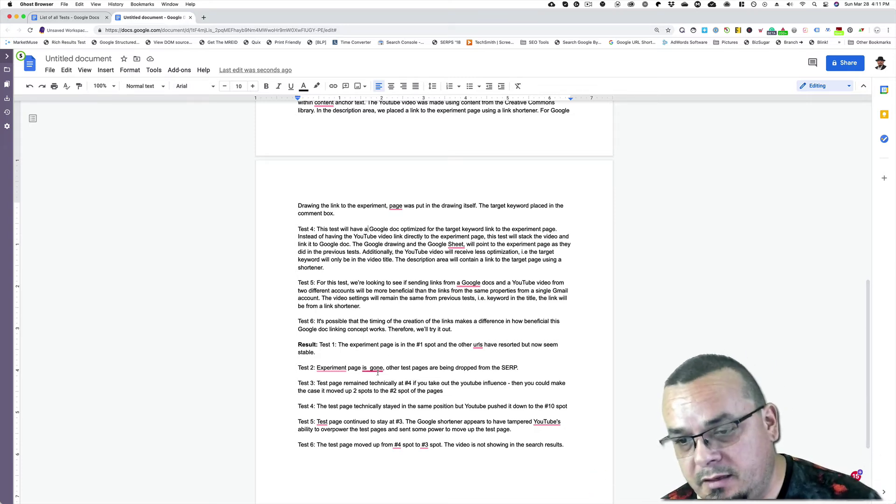
click(373, 369)
click(373, 381)
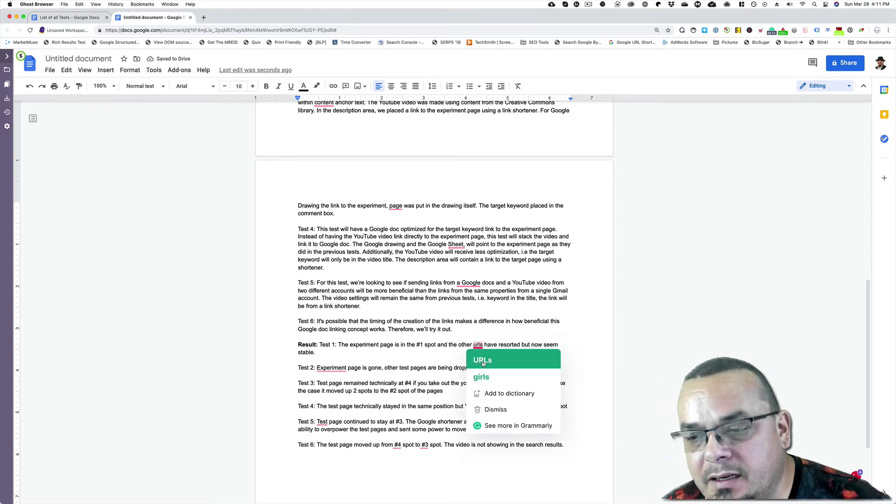
click(483, 360)
click(424, 359)
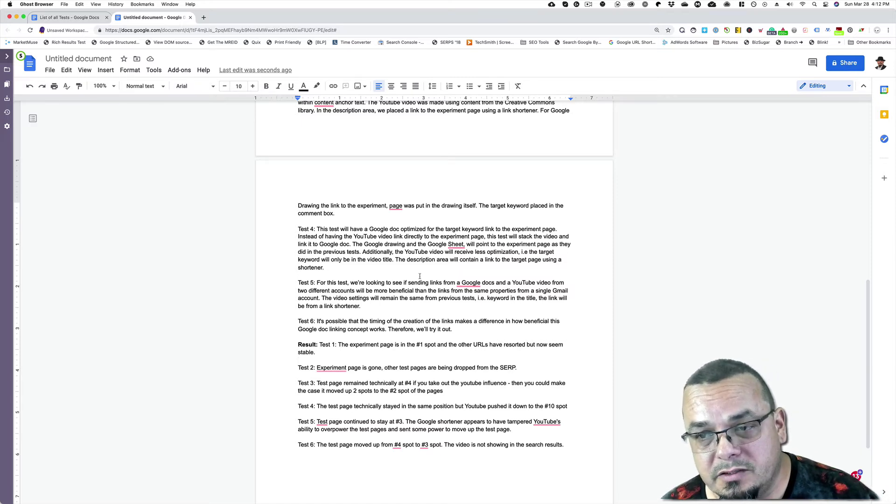
Step: Review the set-up descriptions of Tests 3 to 6 and the results listed for each test
scroll(407, 205, up, 3)
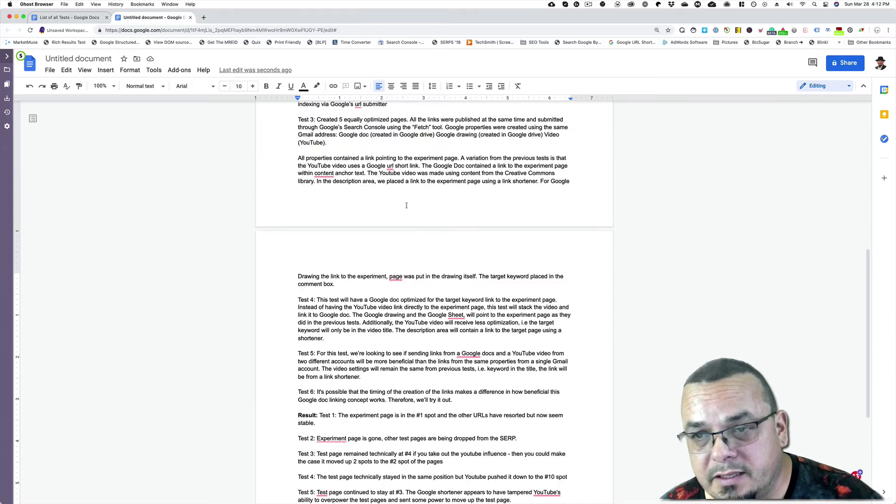
scroll(407, 206, up, 1)
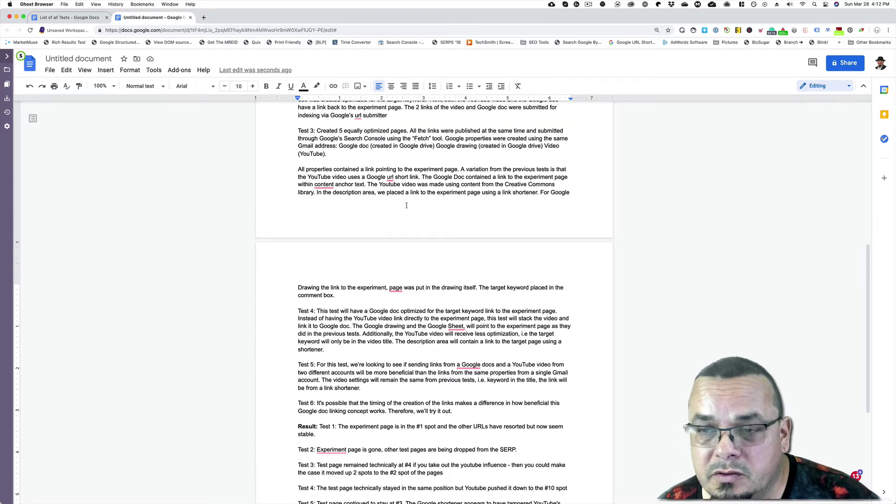
scroll(407, 205, up, 1)
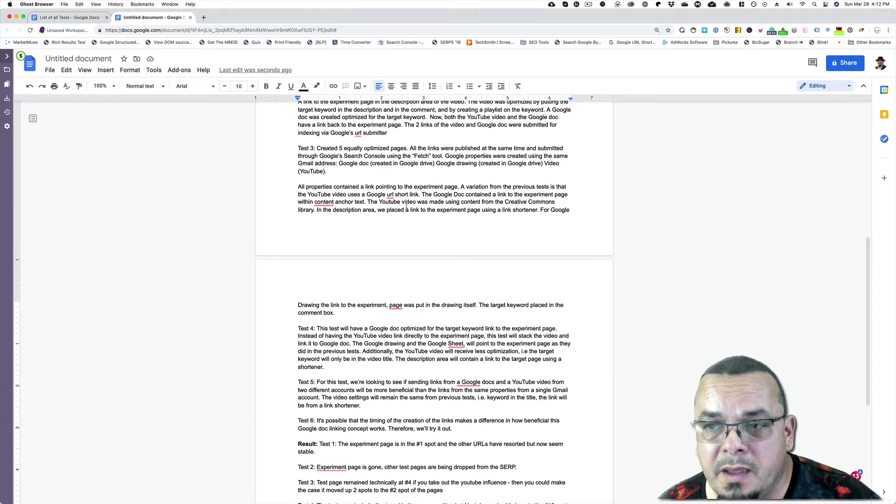
scroll(423, 264, down, 2)
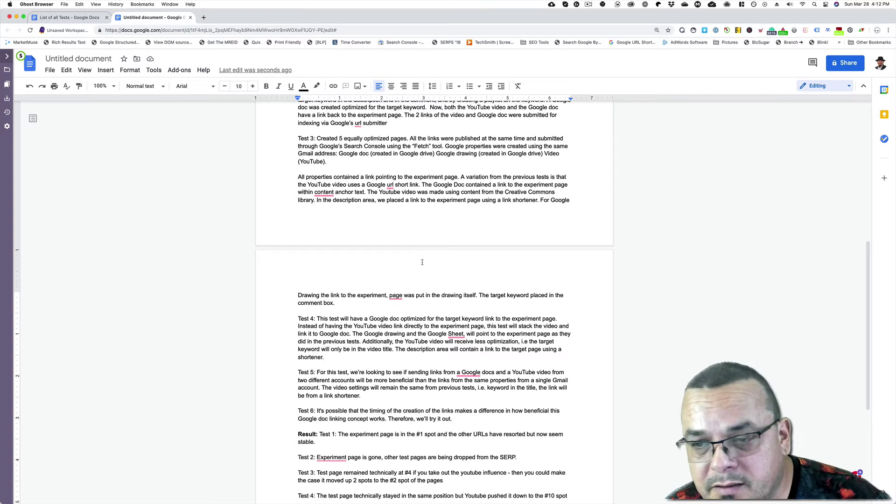
scroll(422, 262, down, 1)
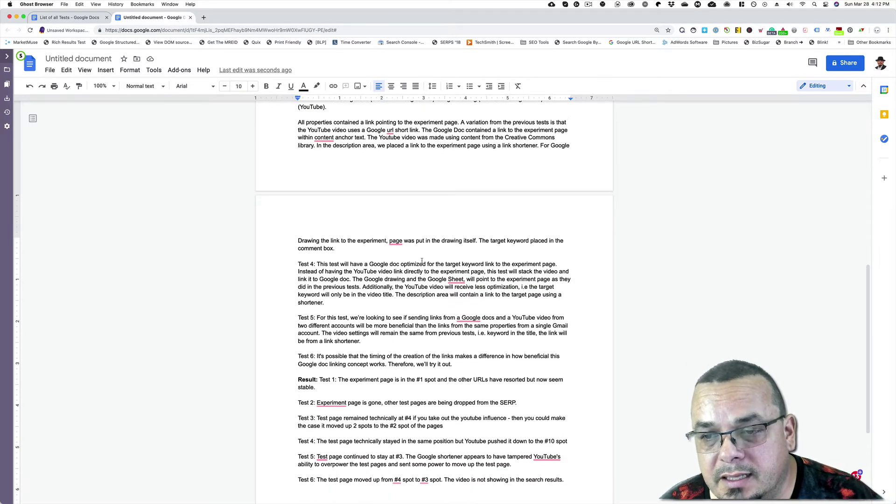
scroll(422, 261, down, 1)
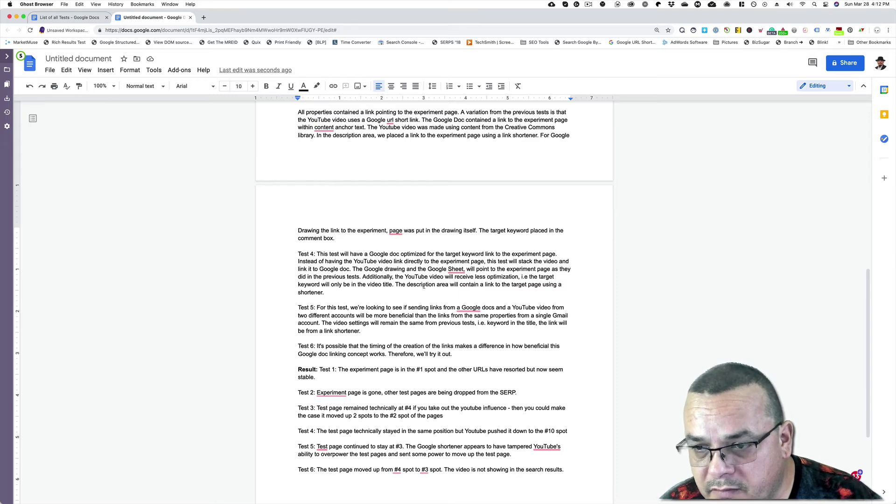
scroll(424, 287, down, 2)
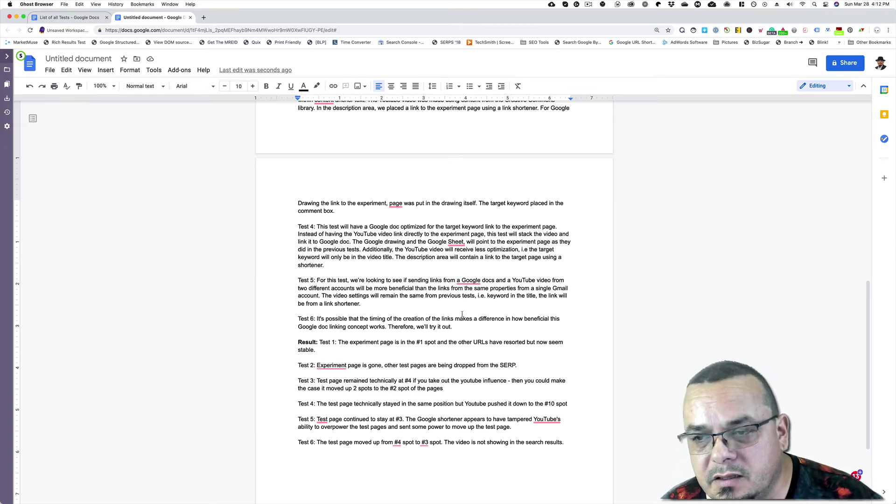
scroll(369, 282, down, 3)
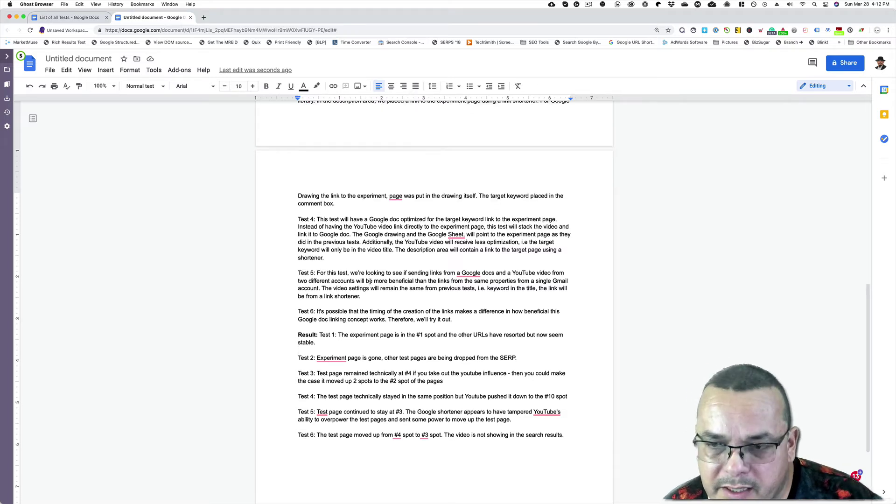
scroll(370, 282, down, 1)
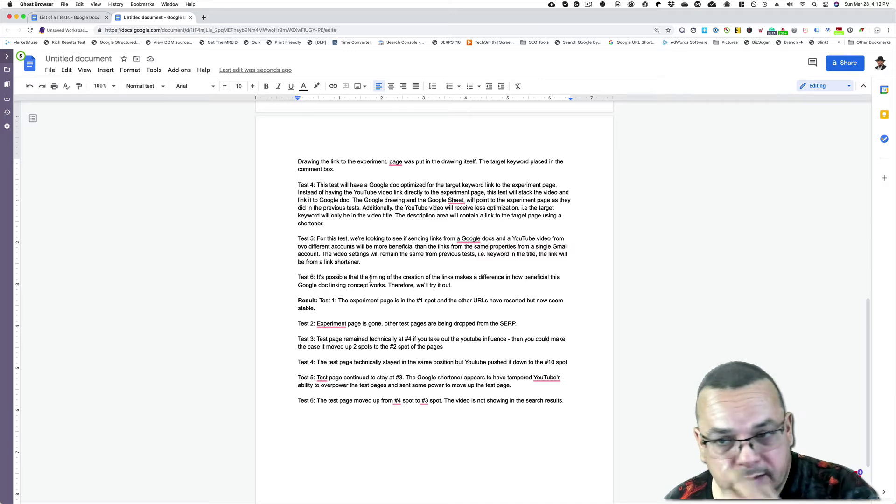
scroll(370, 280, down, 1)
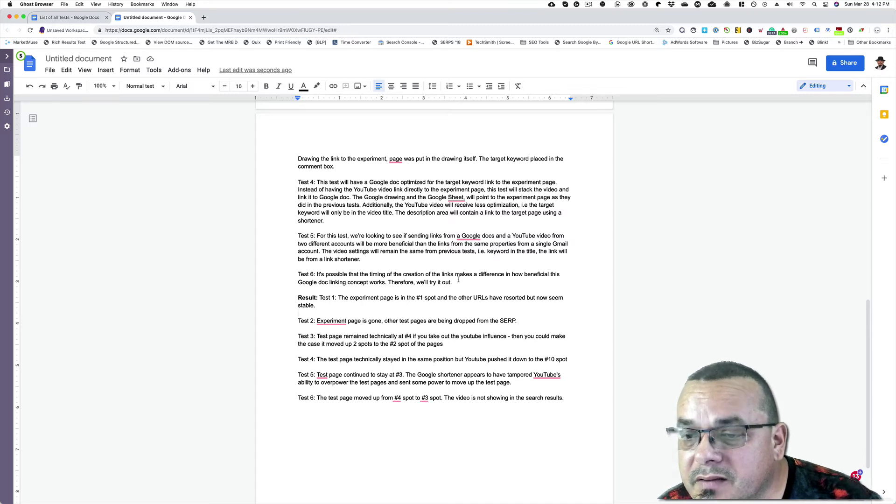
scroll(459, 280, down, 2)
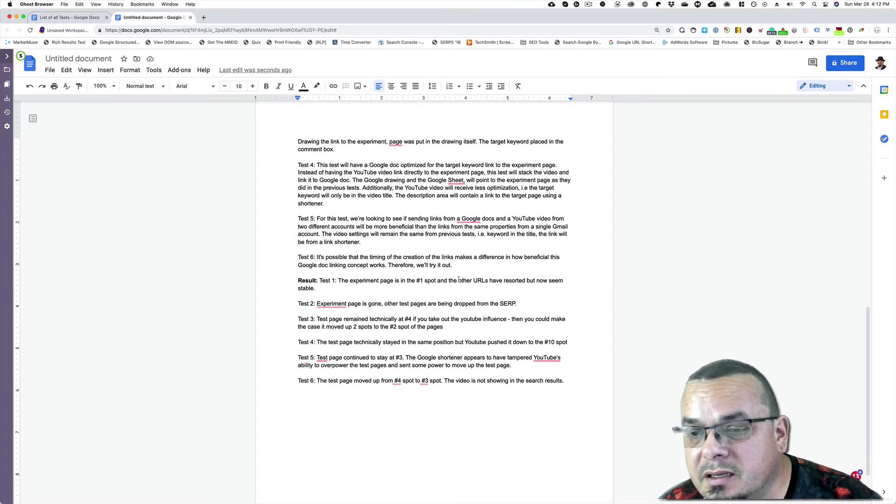
scroll(459, 279, down, 4)
scroll(459, 279, up, 2)
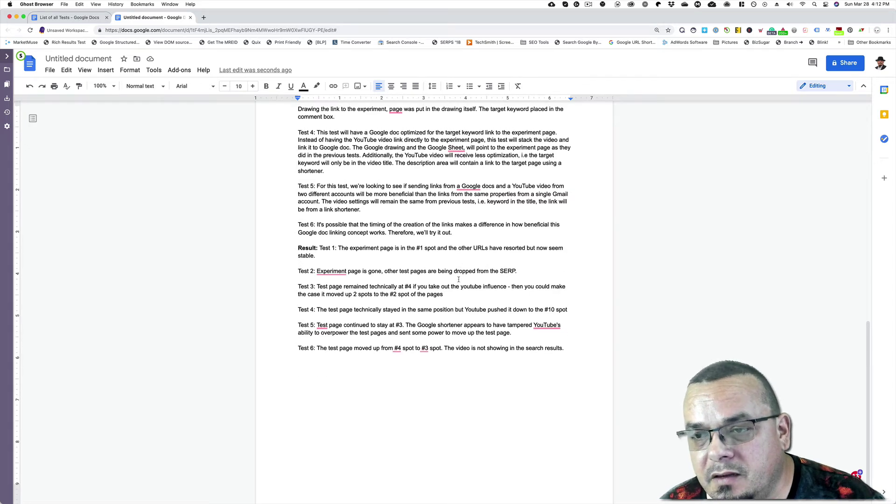
Step: Read the results of Tests 3 to 5, highlighting "some power to move up the" and "#3" in the Test 5 result
scroll(445, 287, down, 3)
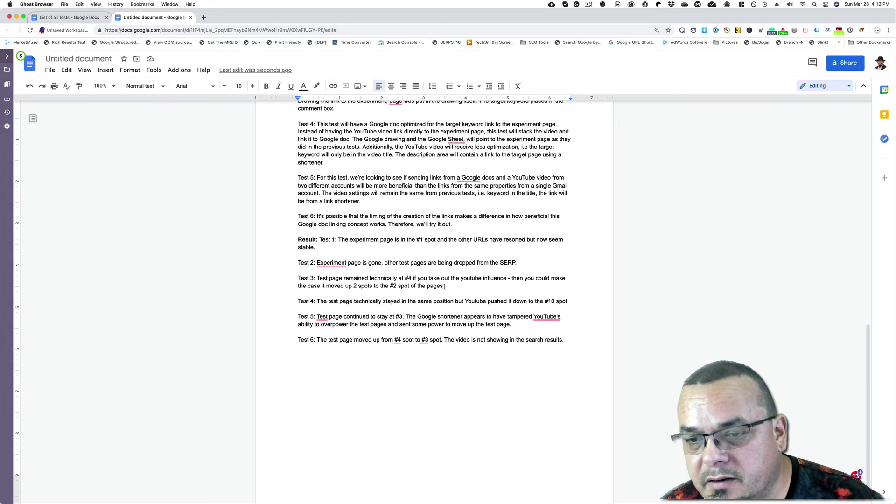
scroll(445, 286, down, 3)
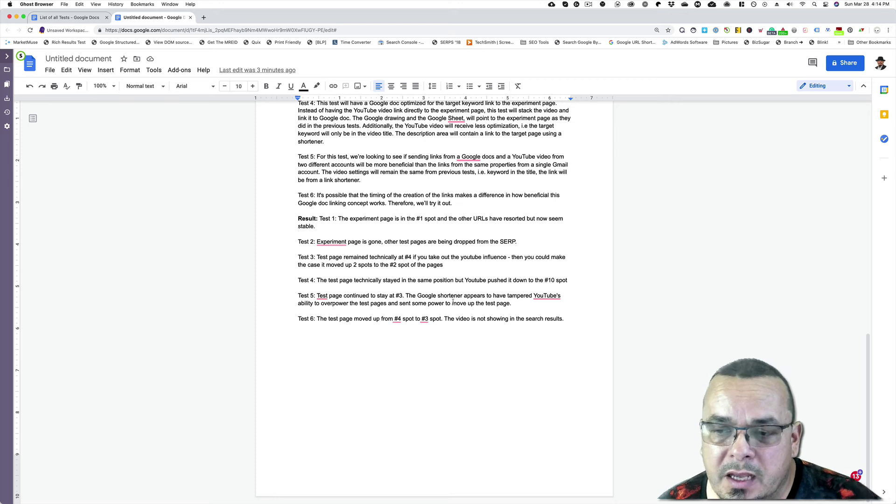
drag(412, 304, 484, 305)
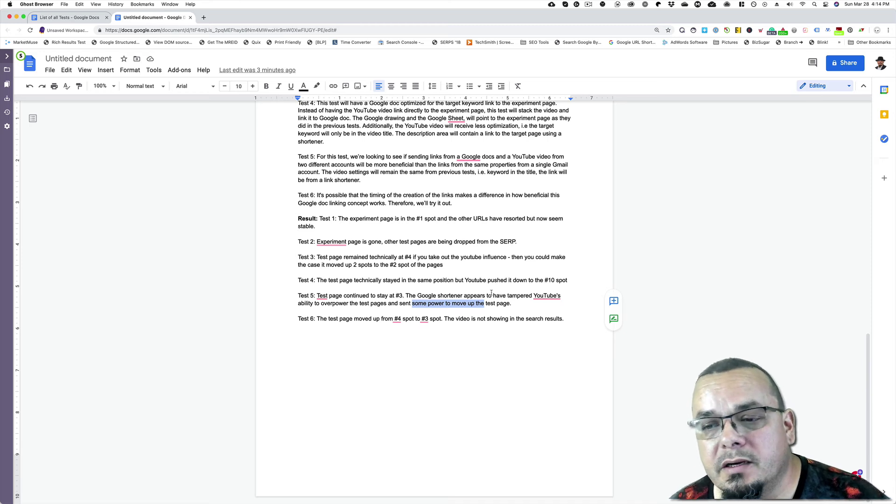
double_click(397, 296)
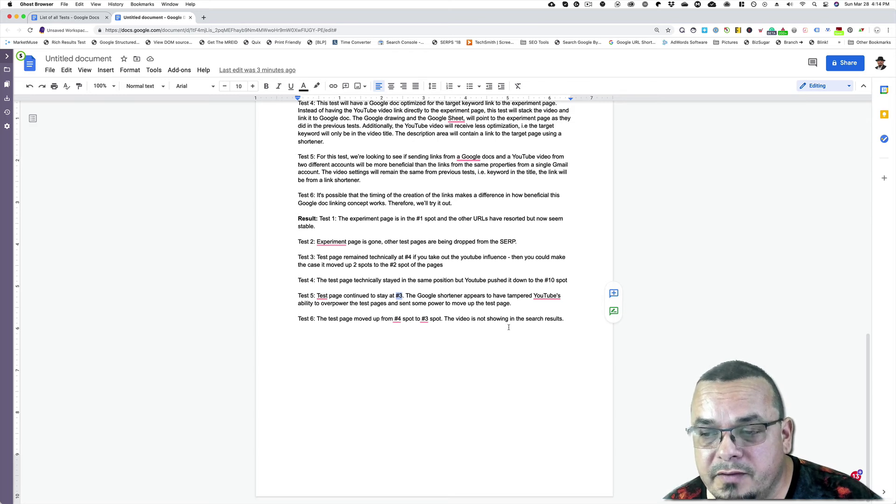
Step: Review the Test 6 result and compare the results of all six tests with the set-up descriptions on page 2
scroll(509, 327, up, 2)
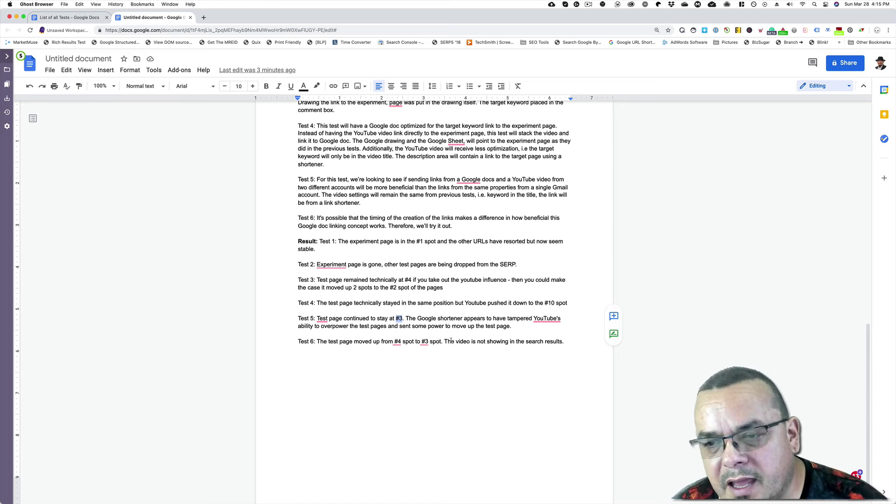
scroll(455, 336, up, 1)
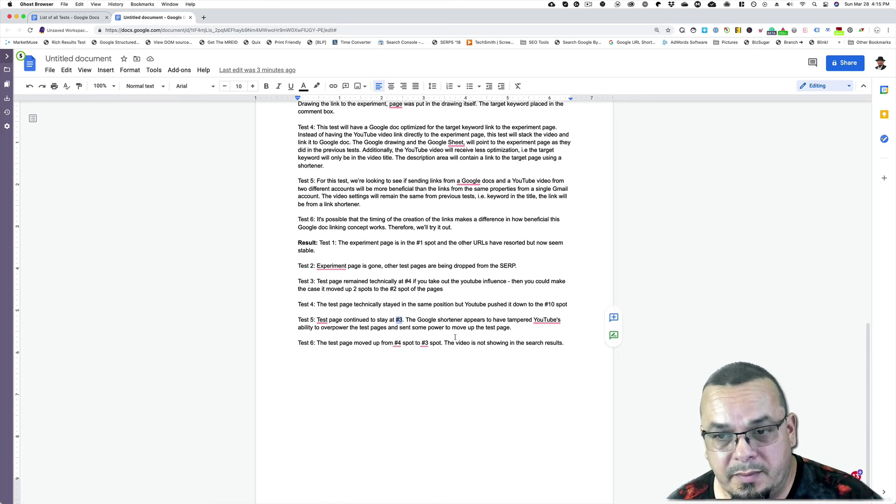
scroll(455, 337, up, 1)
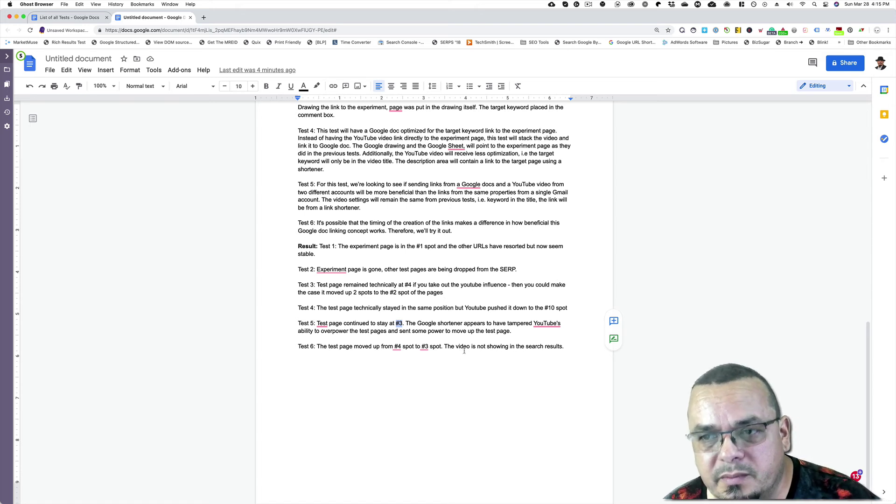
scroll(433, 244, up, 1)
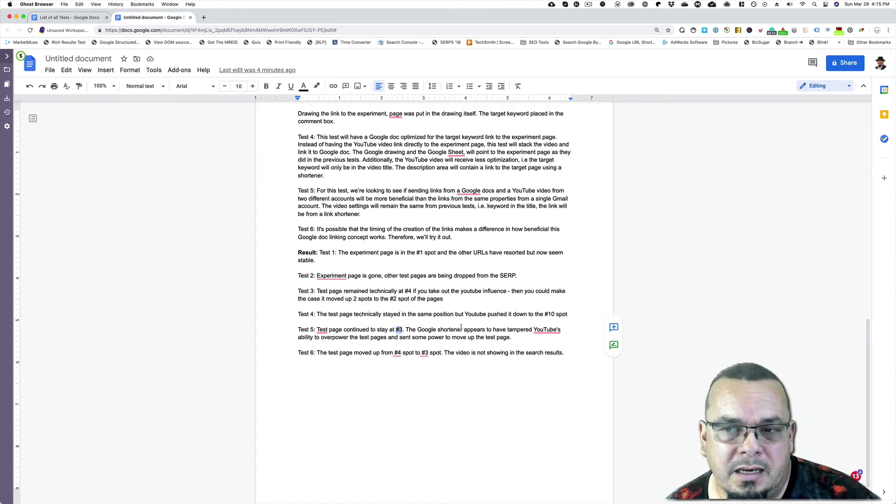
scroll(461, 327, up, 5)
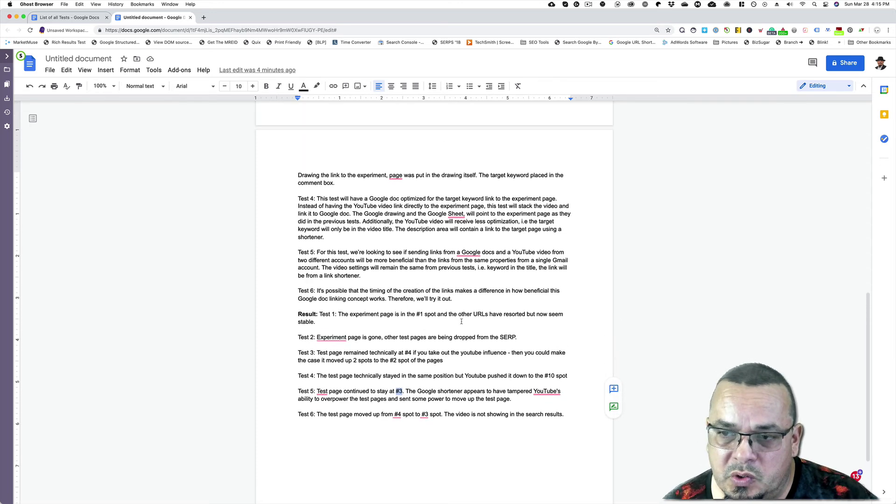
scroll(462, 322, up, 3)
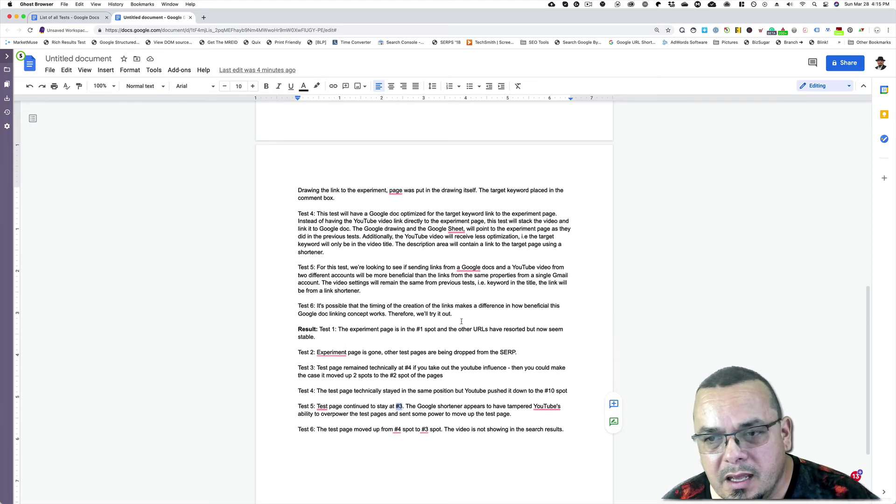
scroll(461, 319, down, 3)
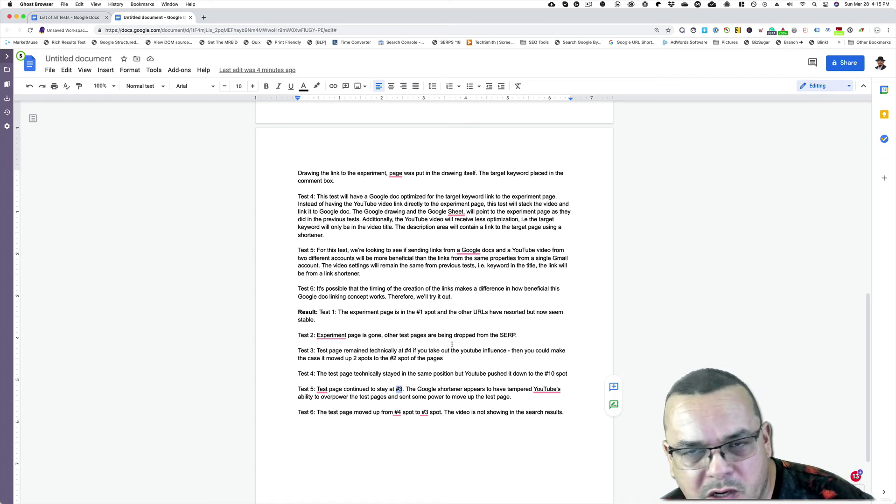
scroll(451, 344, down, 1)
scroll(456, 340, down, 5)
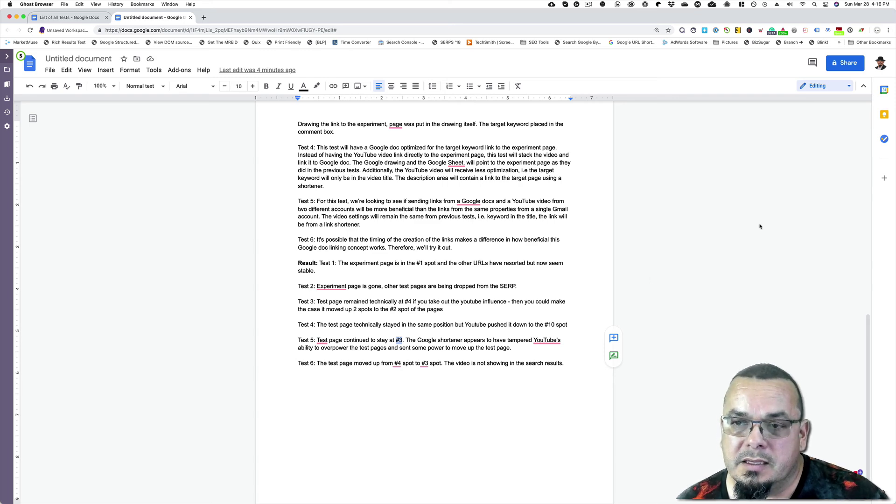
Step: Correct "url" to "URL" in the Test 3 set-up sentence about the YouTube video's Google short link
key(super+Up)
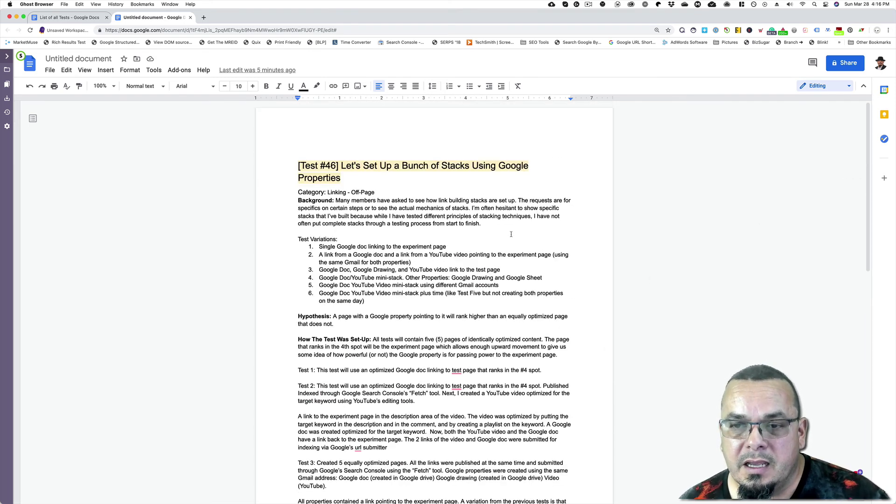
scroll(511, 234, down, 3)
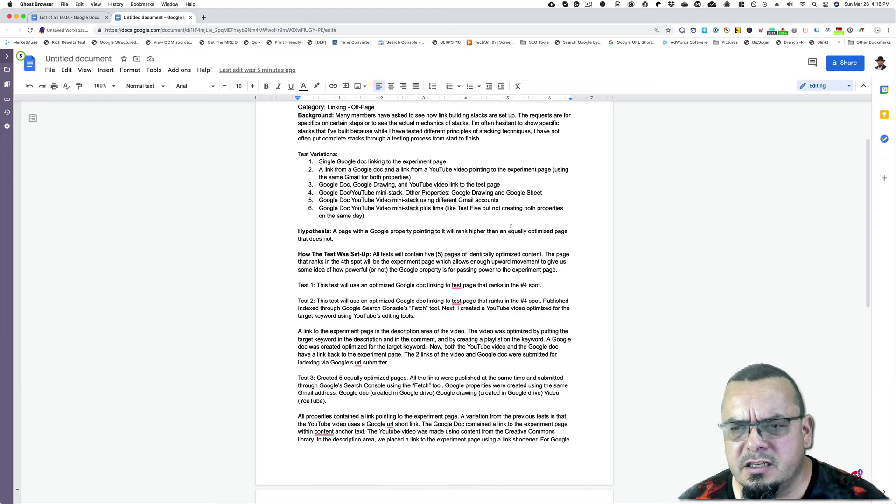
scroll(512, 233, down, 5)
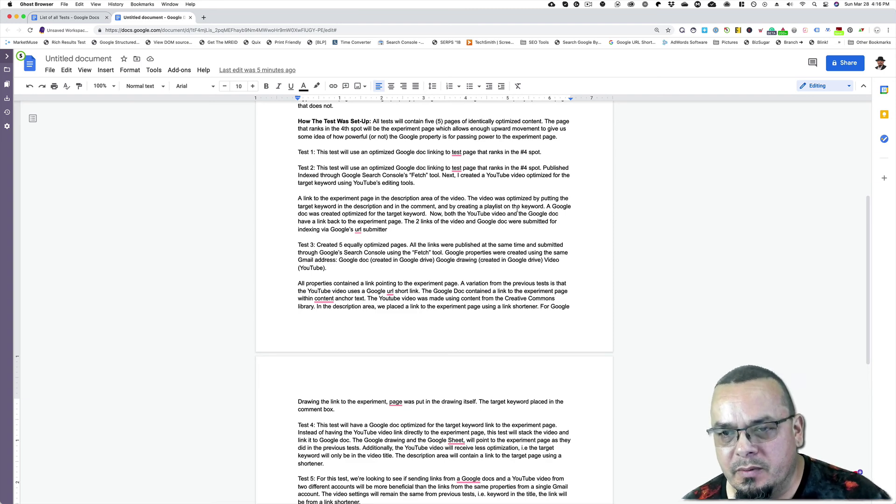
scroll(518, 210, down, 3)
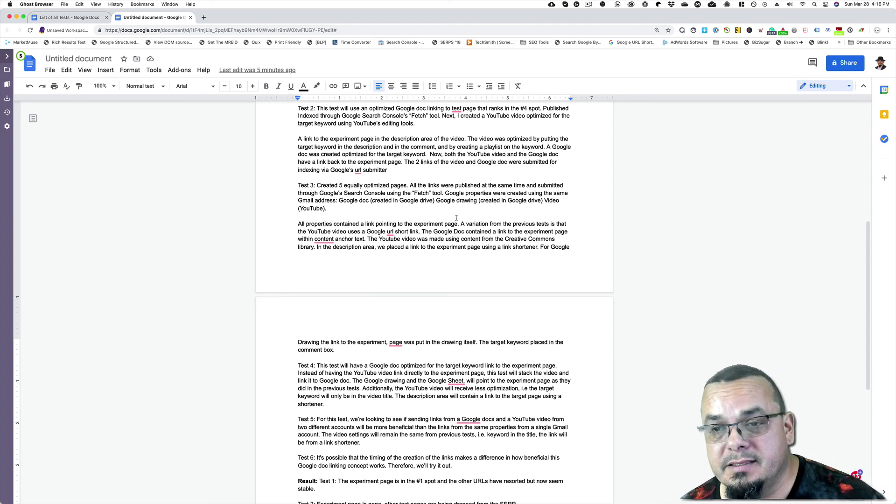
click(390, 233)
click(410, 246)
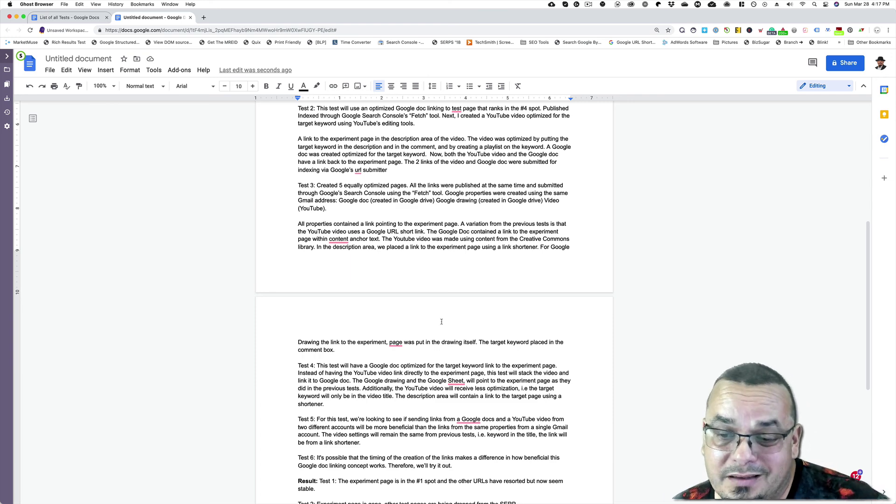
scroll(441, 321, down, 3)
scroll(440, 321, up, 5)
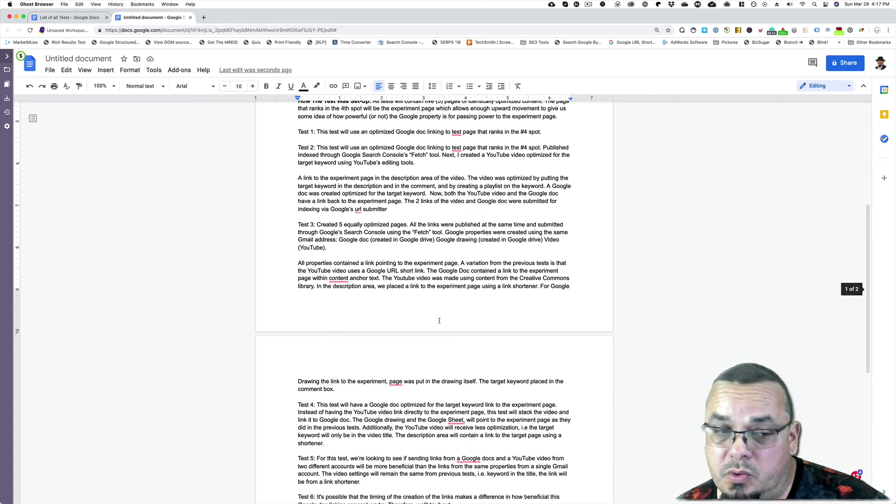
scroll(439, 320, up, 4)
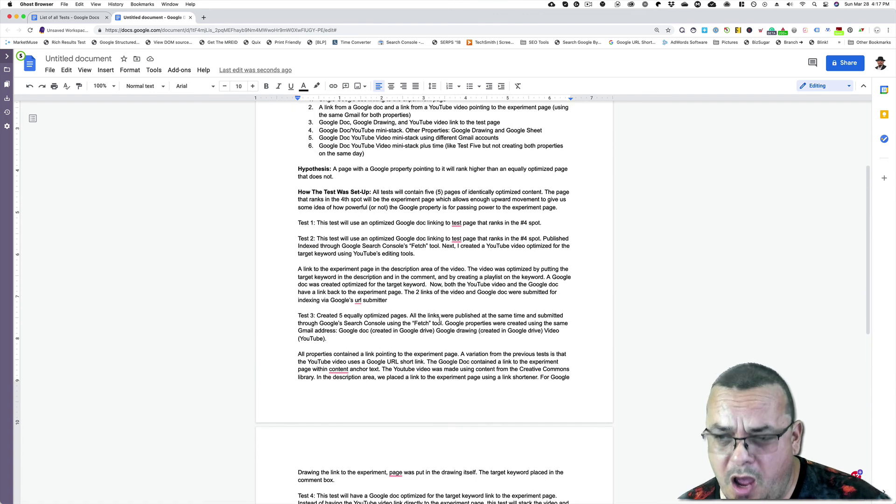
scroll(440, 322, up, 4)
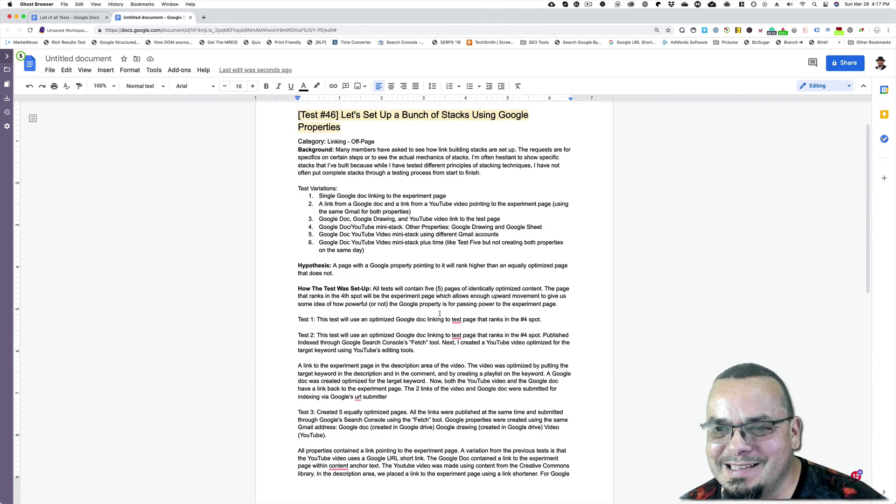